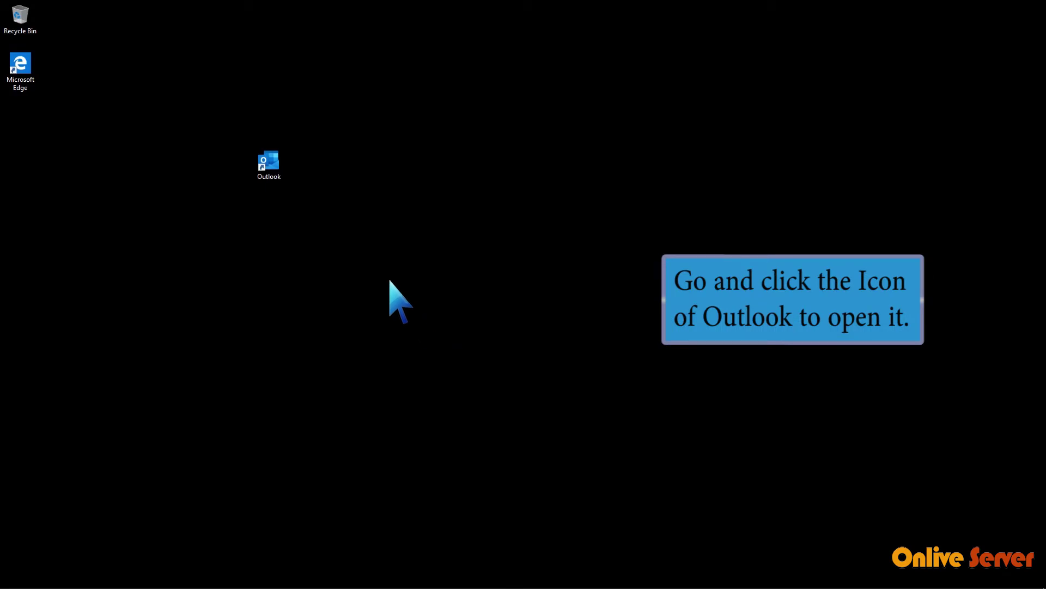
# Step: Select the Outlook shortcut on the desktop
pyautogui.click(276, 170)
# Step: Launch Outlook and begin adding a new account from the Account Information page
pyautogui.doubleClick(275, 170)
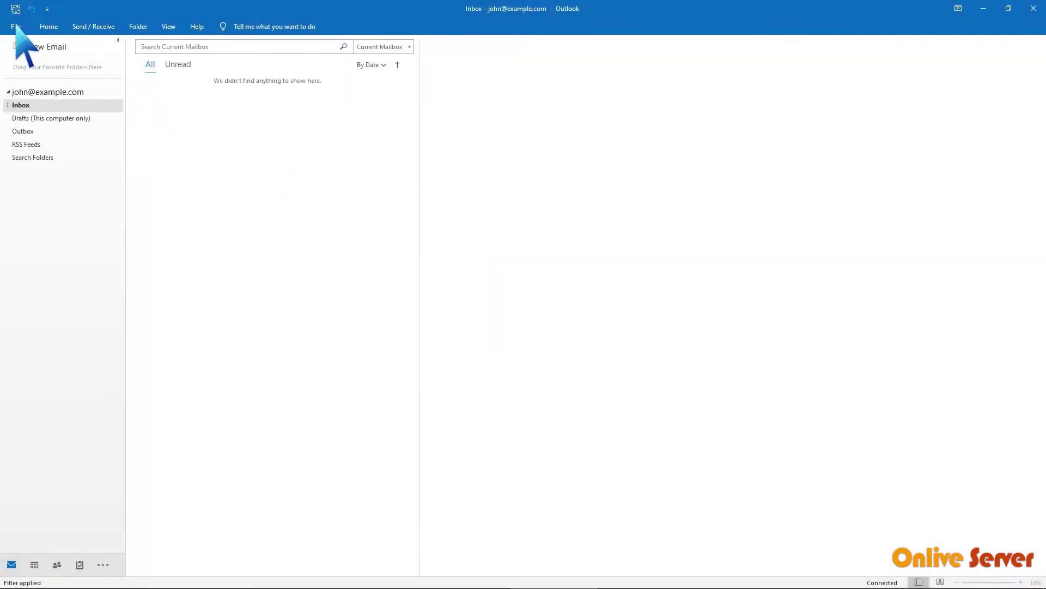
pyautogui.click(16, 27)
pyautogui.click(128, 107)
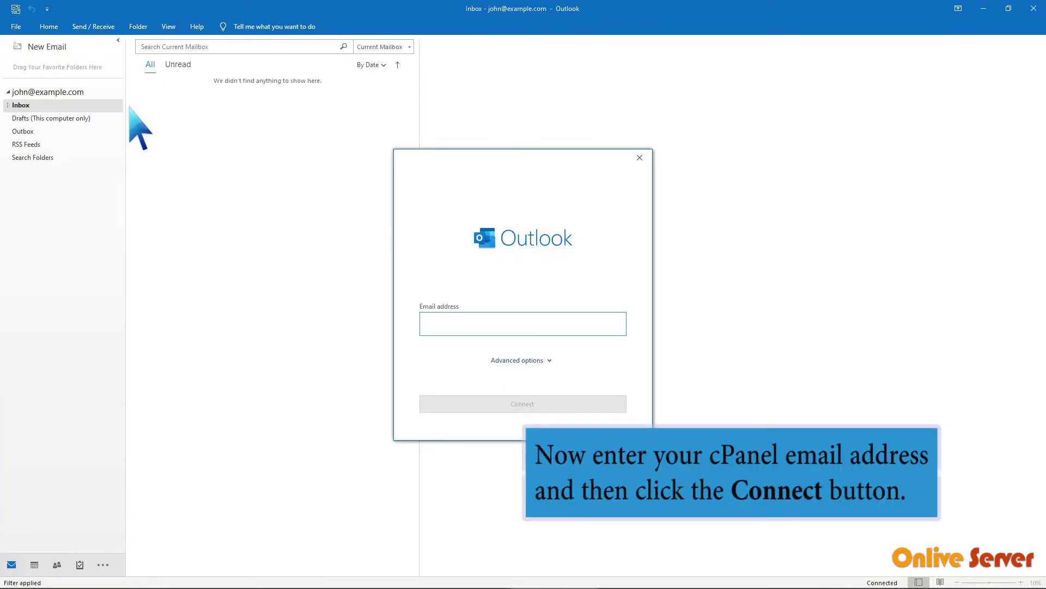
pyautogui.click(426, 327)
pyautogui.write('i@example.com')
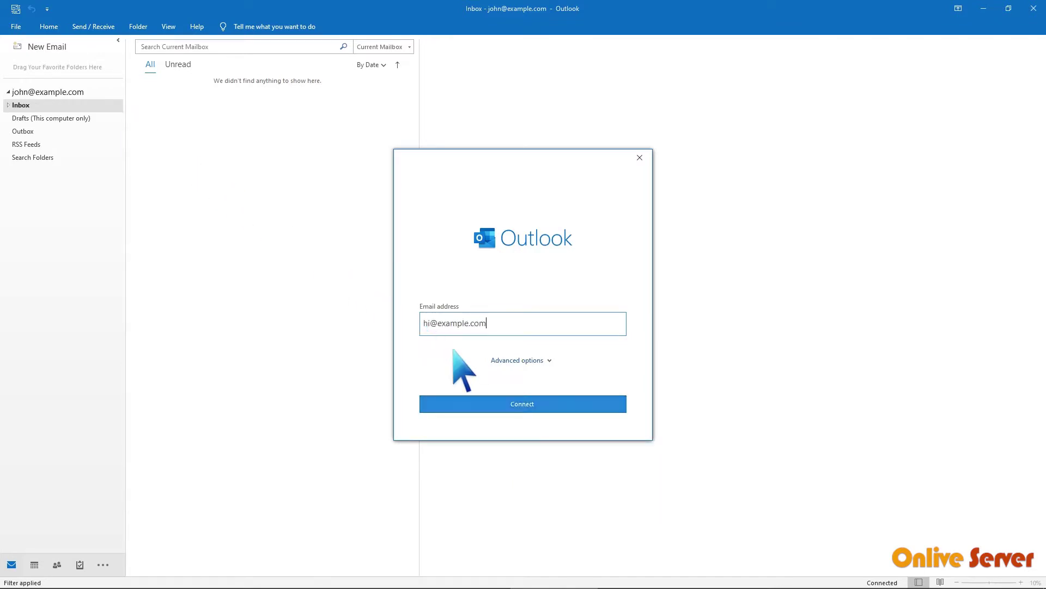
pyautogui.click(521, 405)
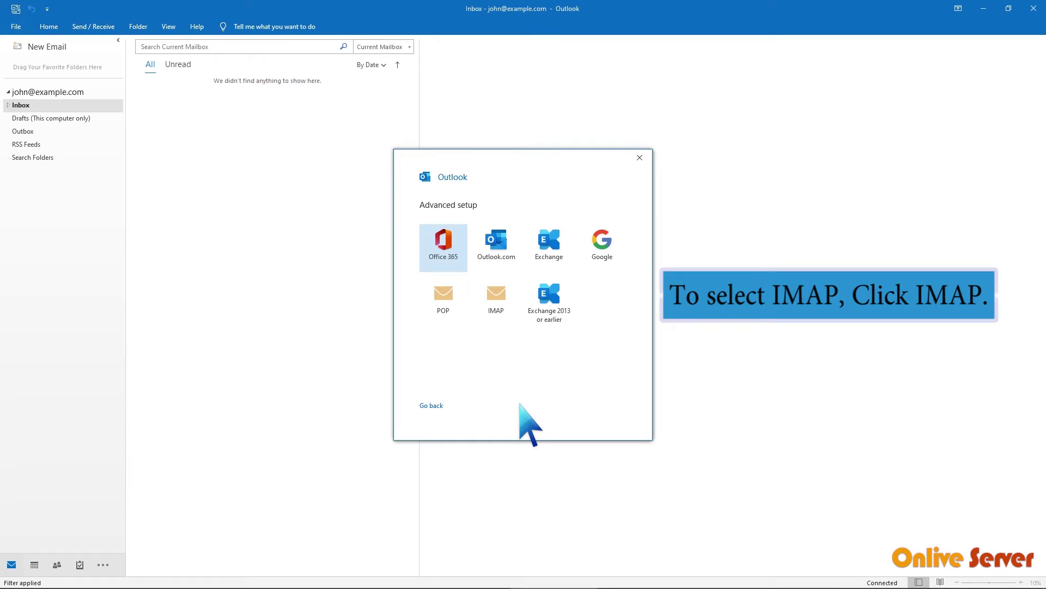
pyautogui.click(497, 301)
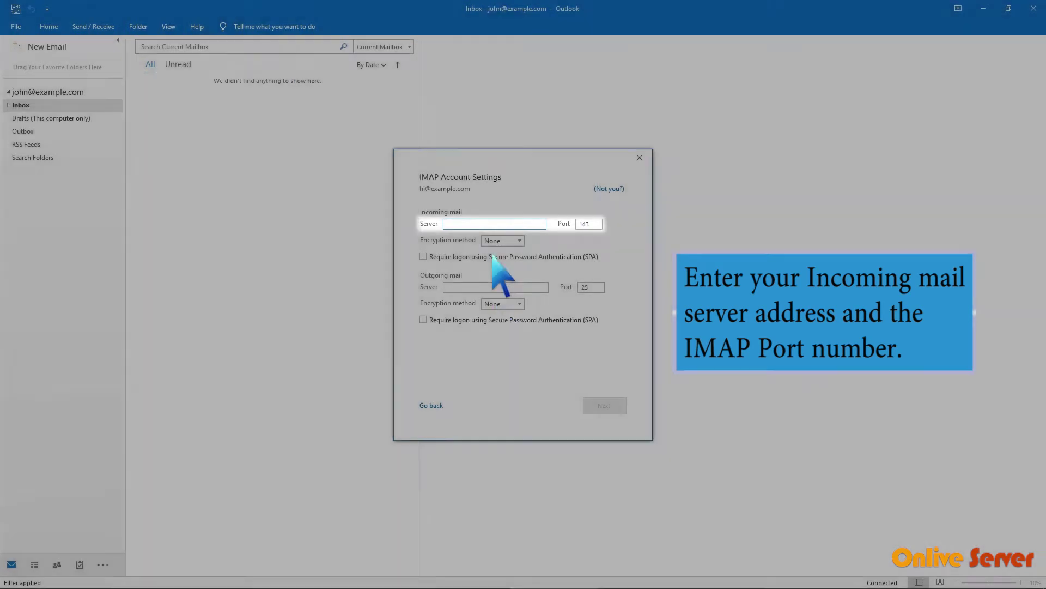
pyautogui.write('example.com')
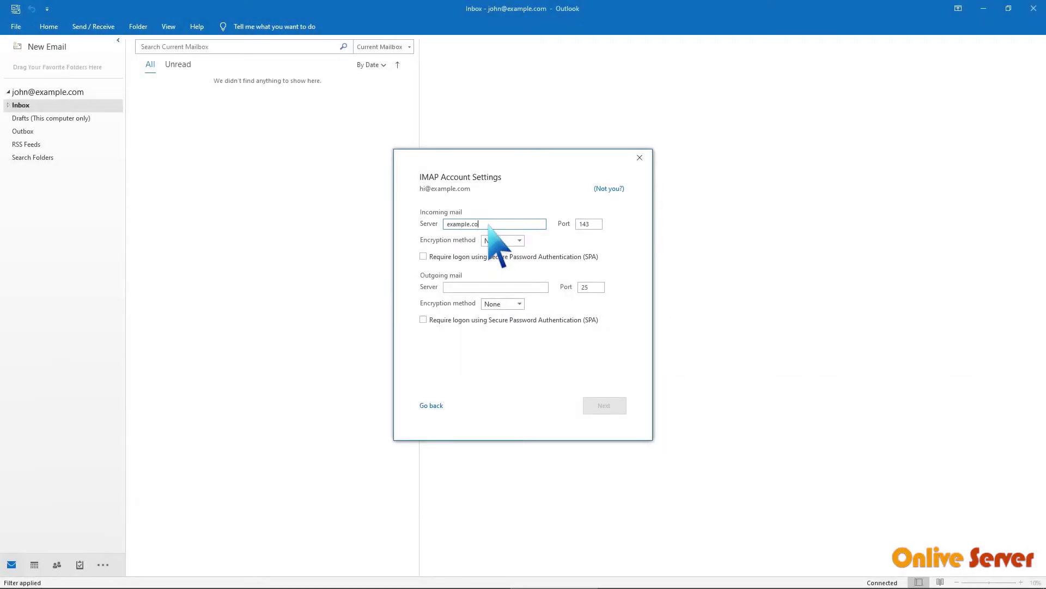
# Step: Set incoming port 993 with SSL/TLS encryption and Secure Password Authentication
pyautogui.doubleClick(582, 225)
pyautogui.write('9')
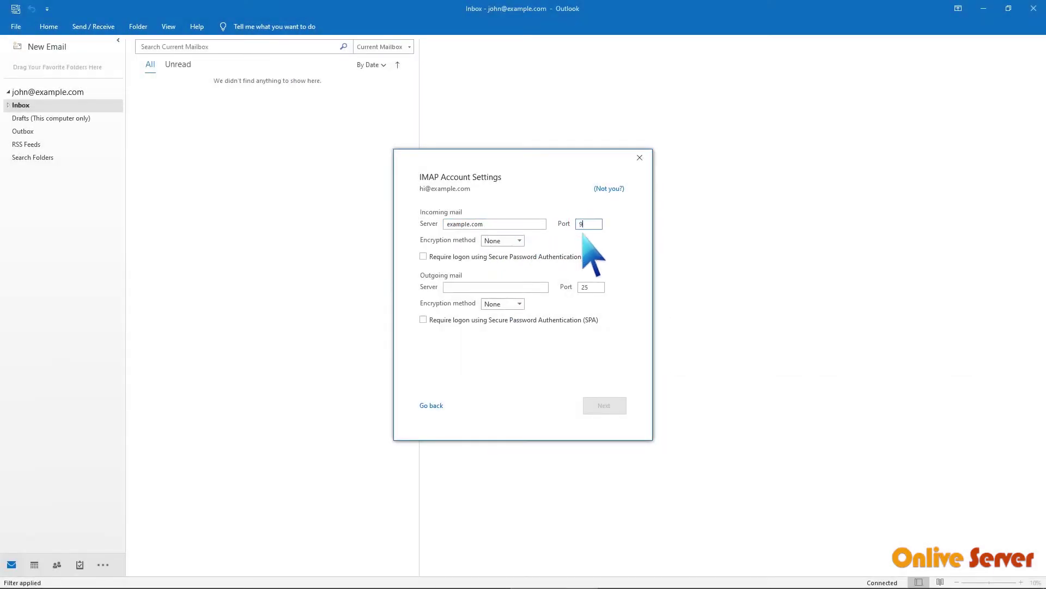
pyautogui.write('93')
pyautogui.click(518, 240)
pyautogui.click(494, 263)
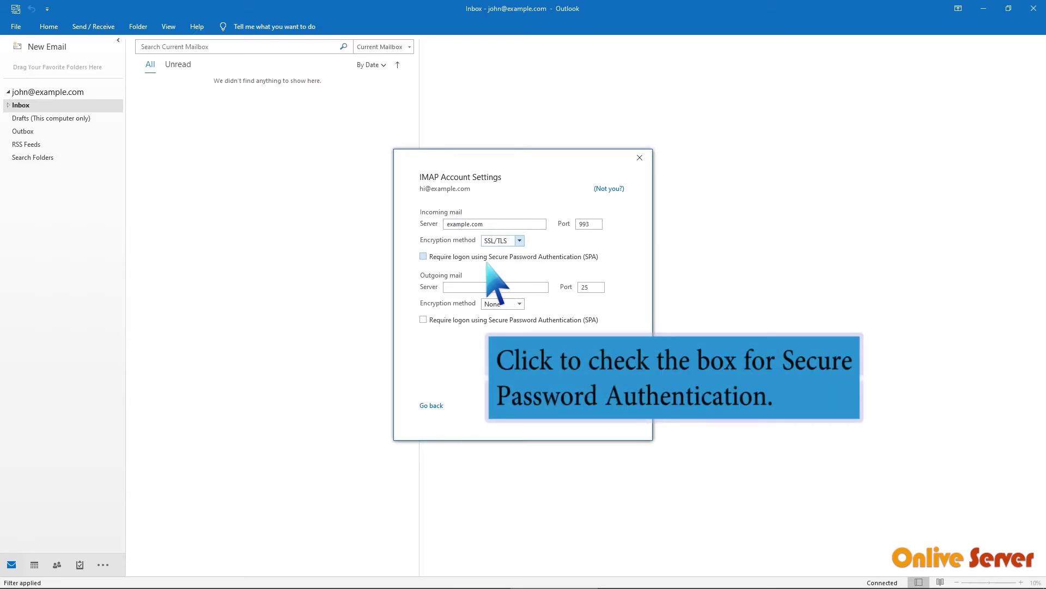
pyautogui.click(424, 258)
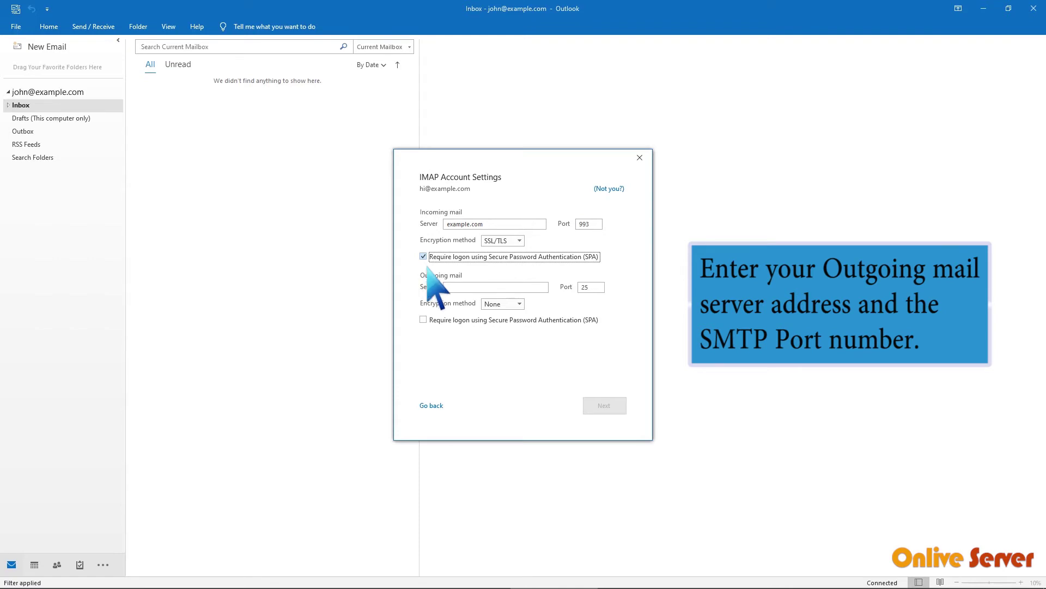
# Step: Set outgoing mail to example.com on port 465 with SSL/TLS and secure logon, then continue
pyautogui.click(448, 288)
pyautogui.write('examp')
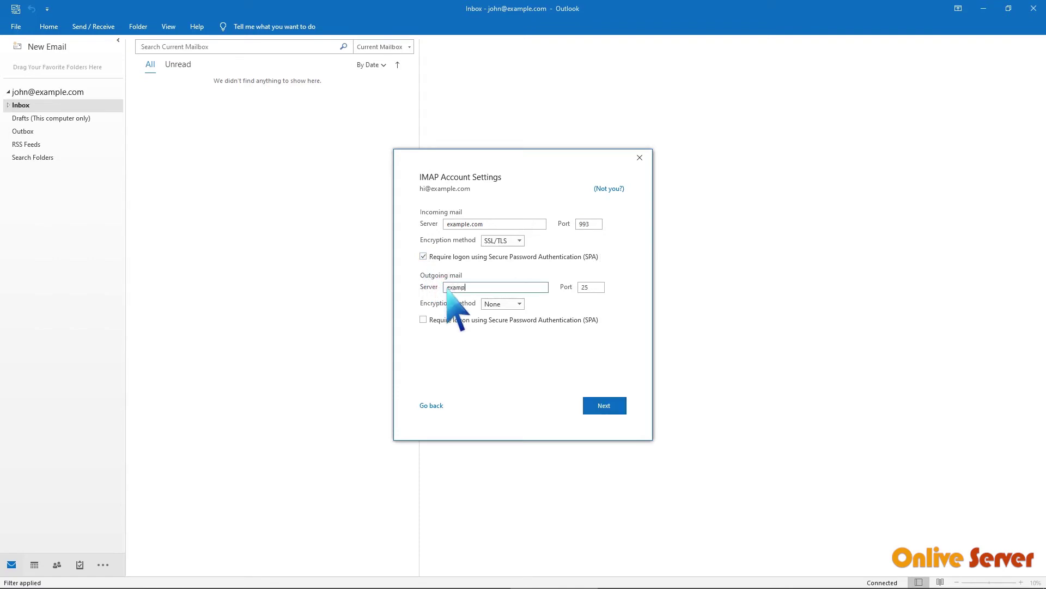
pyautogui.write('le.com')
pyautogui.press('Tab')
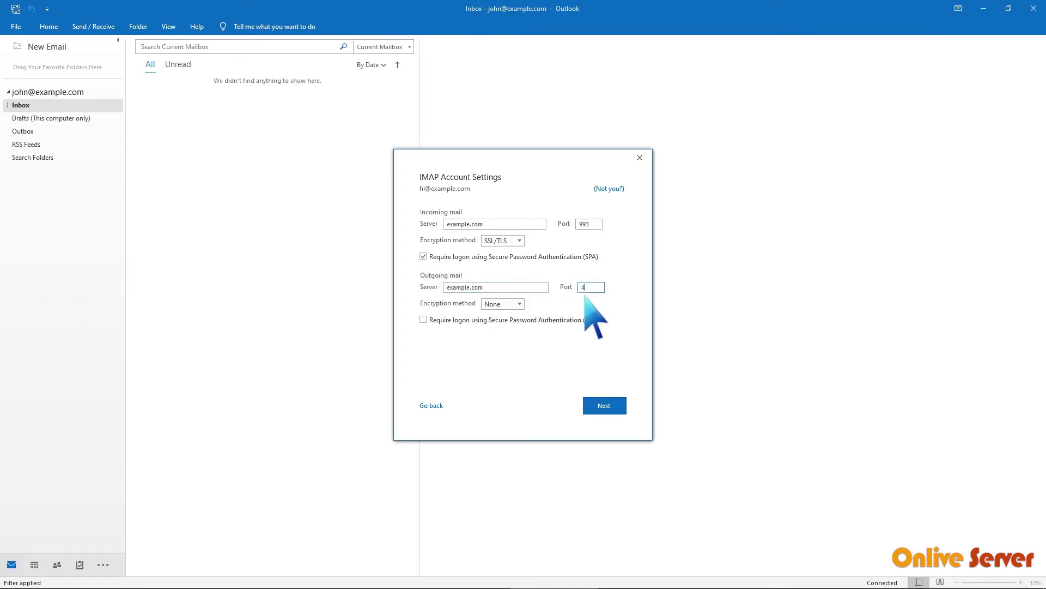
pyautogui.write('465')
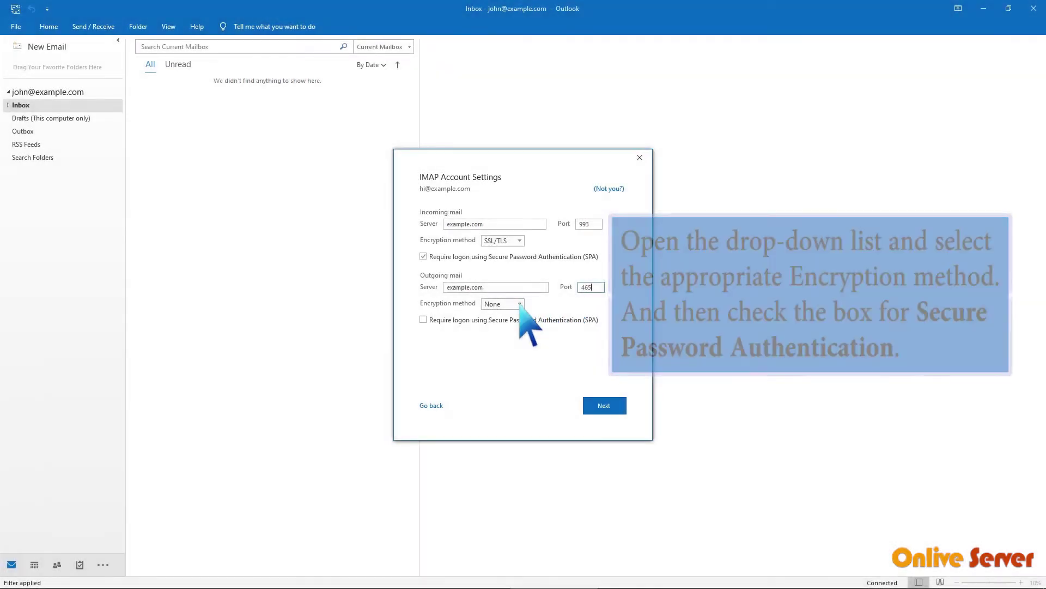
pyautogui.click(519, 304)
pyautogui.click(507, 325)
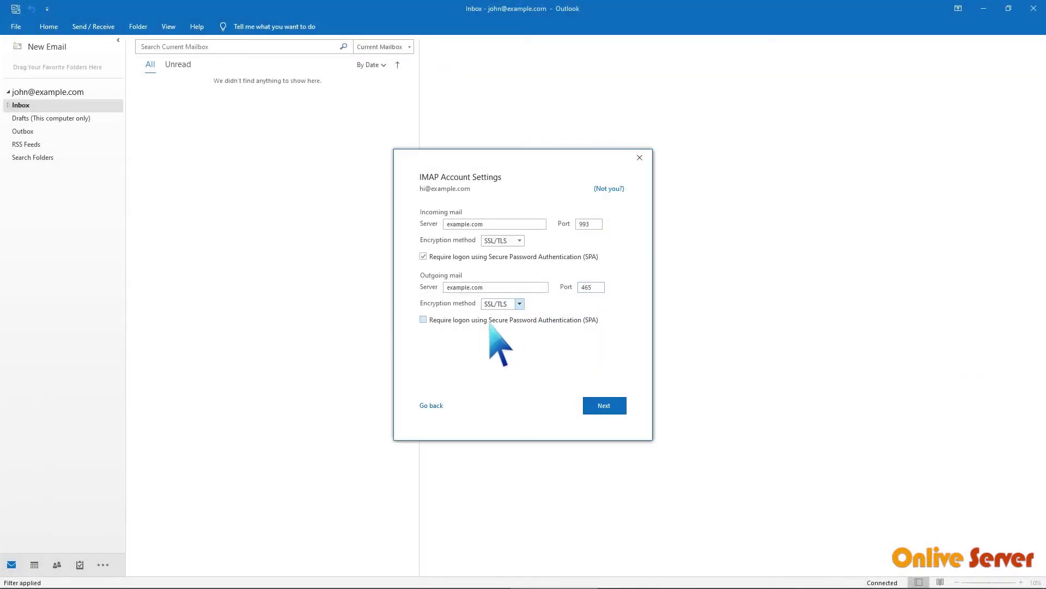
pyautogui.click(423, 319)
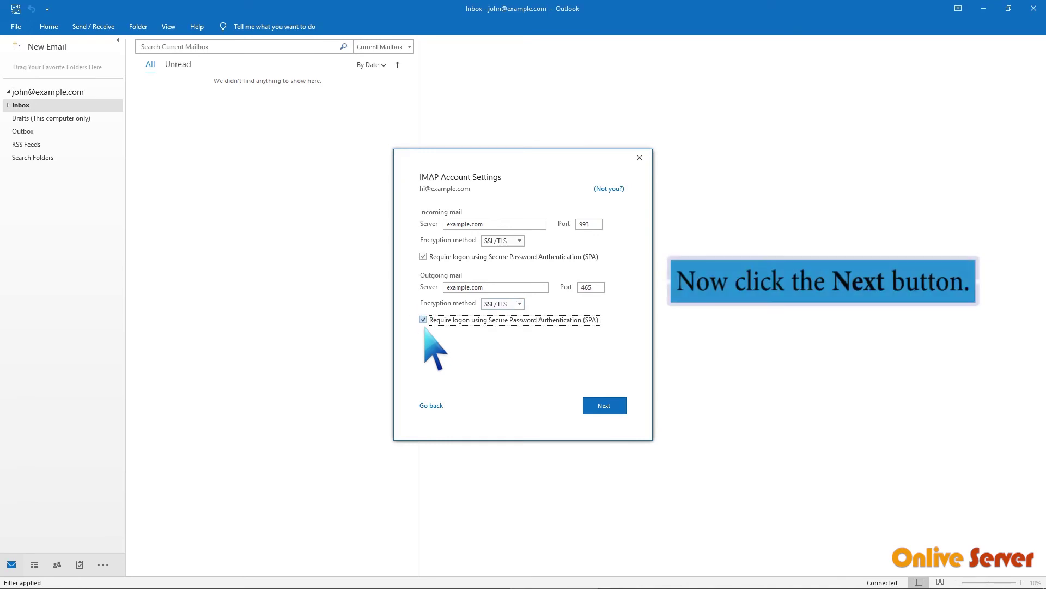
pyautogui.click(603, 406)
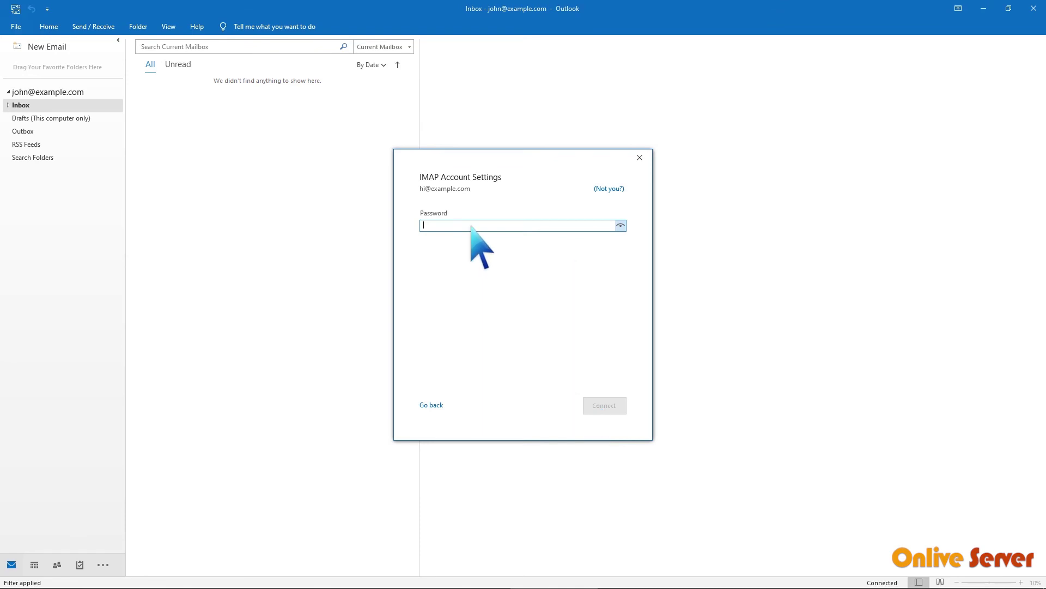
pyautogui.write('•••••••••••••')
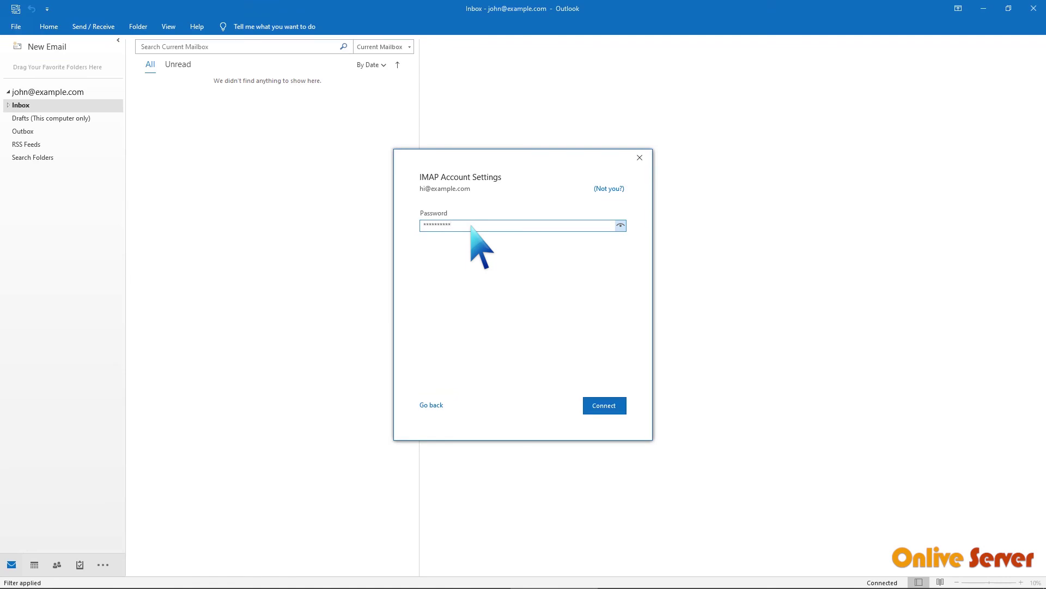
pyautogui.click(601, 406)
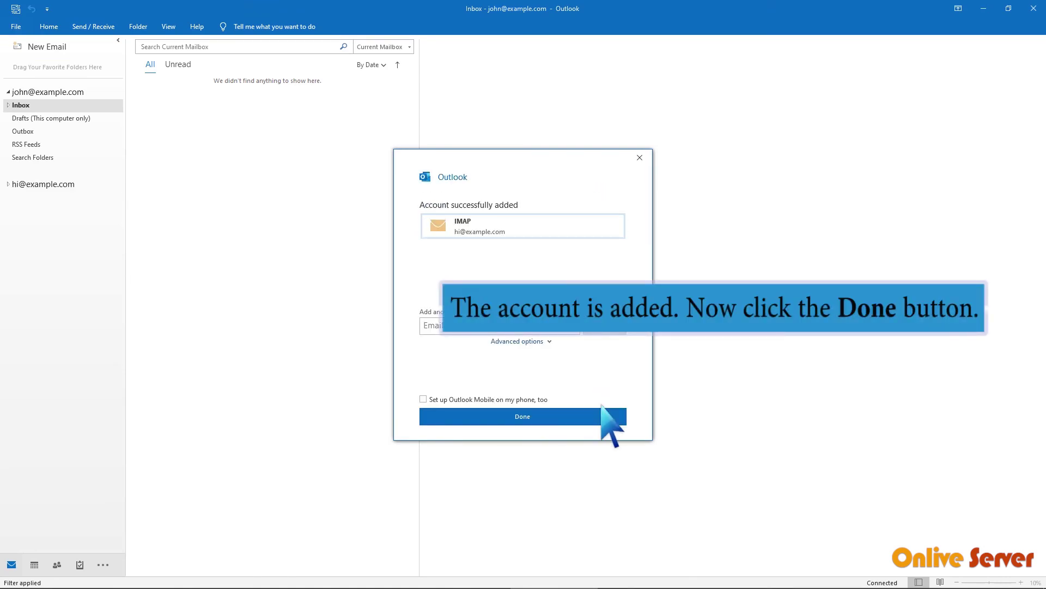
pyautogui.click(541, 417)
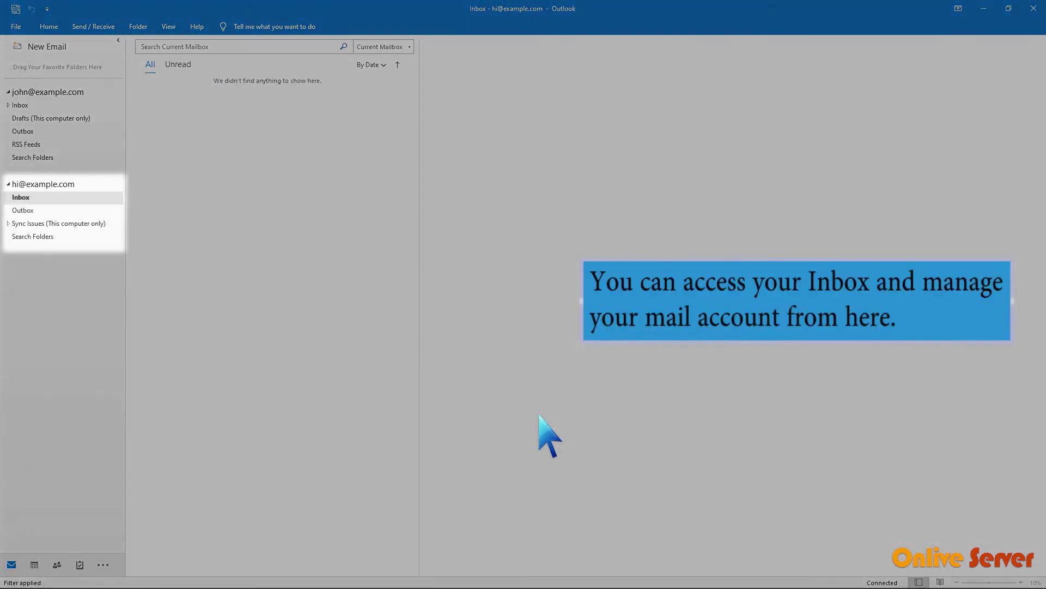